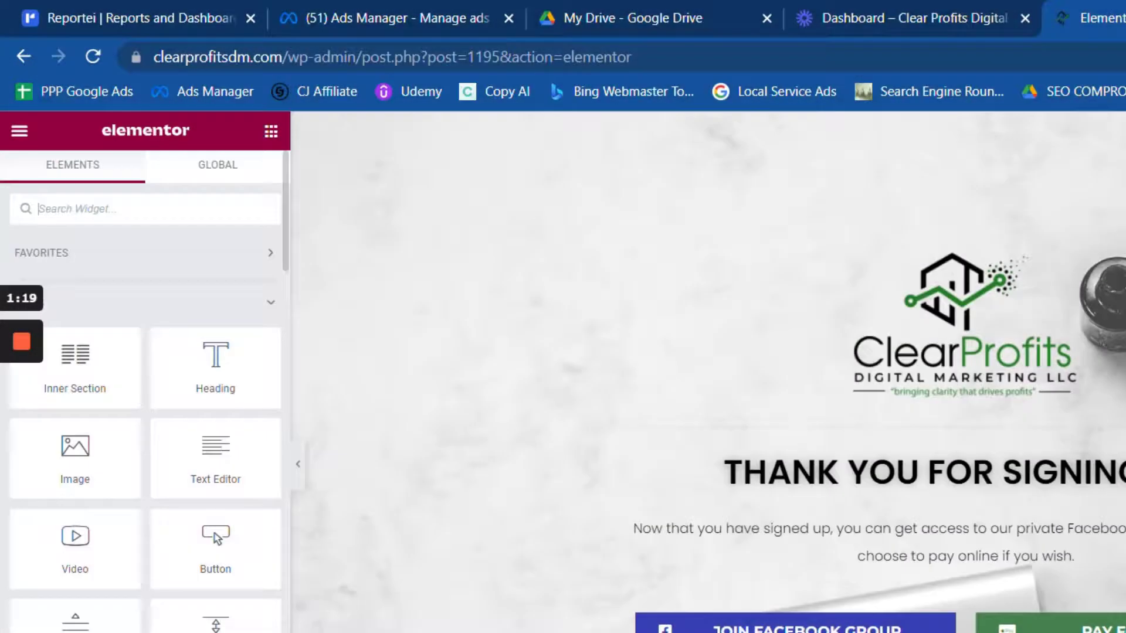
Add a Stripe Button widget to the Thank You page and try the $1,000.00 checkout's email field
{"action": "type", "text": "stri"}
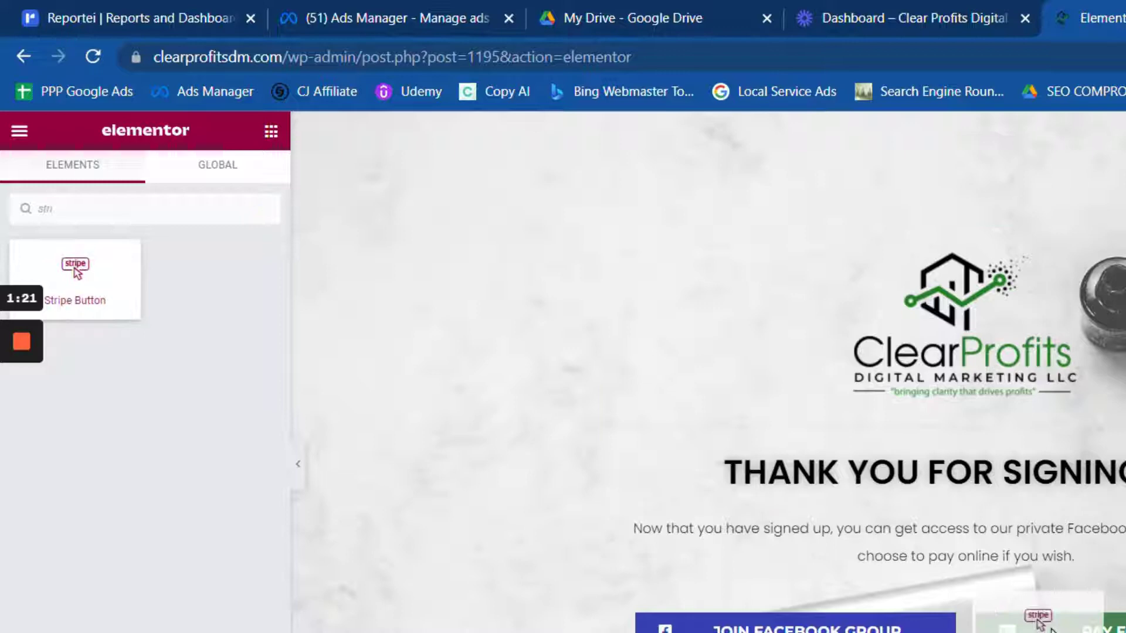
{"action": "left_click_drag", "start_coordinate": [76, 272], "coordinate": [1058, 533]}
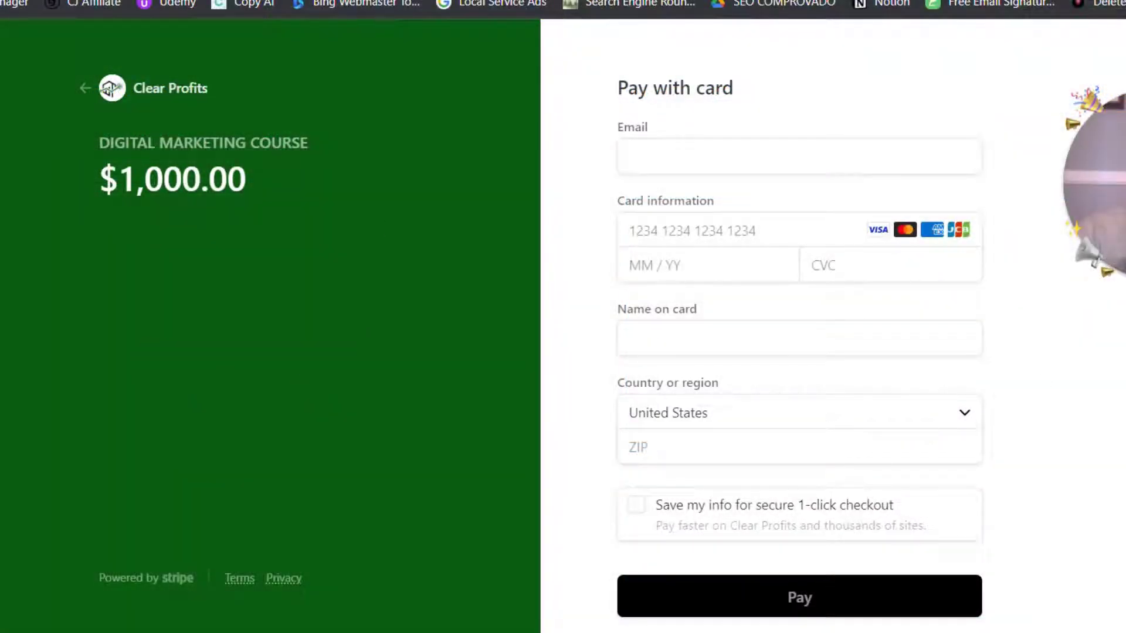
{"action": "left_click", "coordinate": [727, 155]}
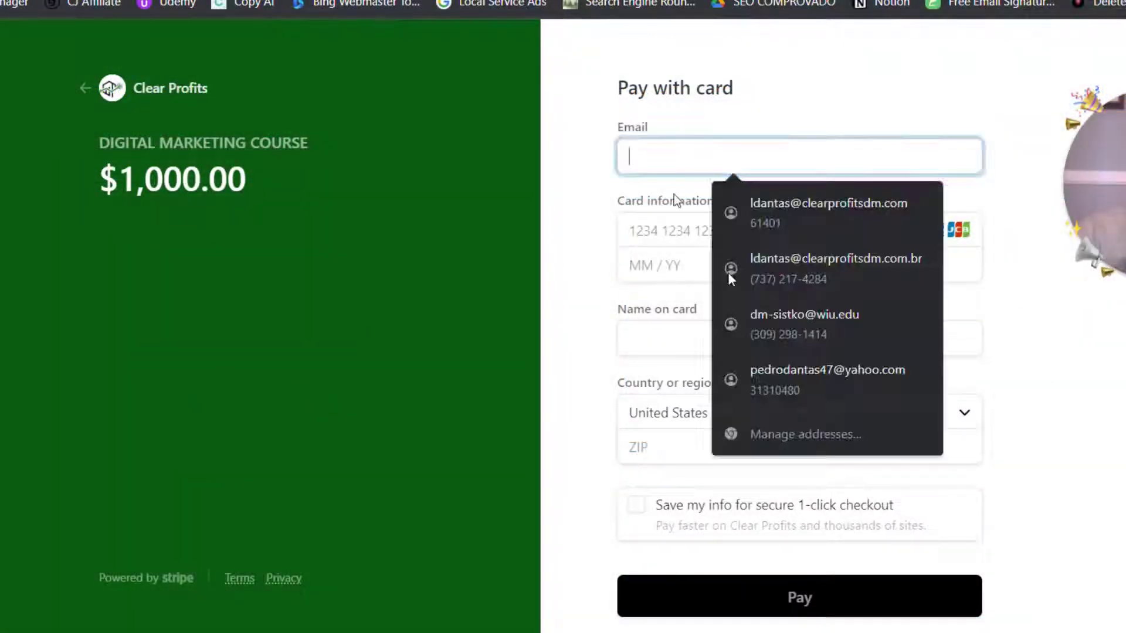
{"action": "left_click", "coordinate": [1117, 417]}
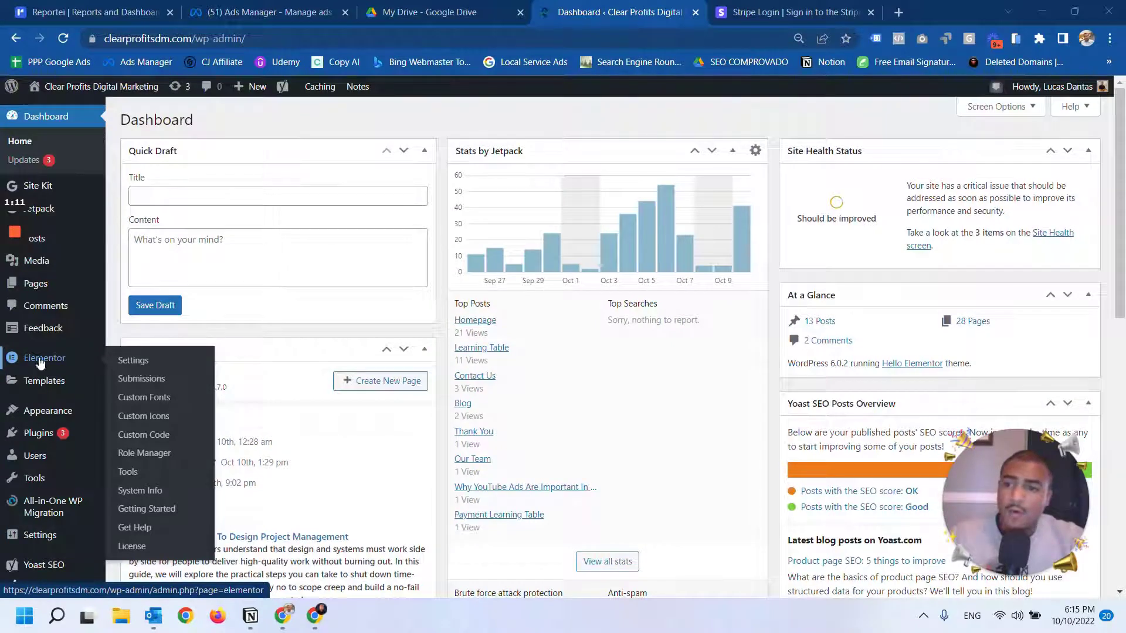
Go to Elementor's Integrations settings and scroll down to the Stripe test and live secret key fields
{"action": "left_click", "coordinate": [139, 363]}
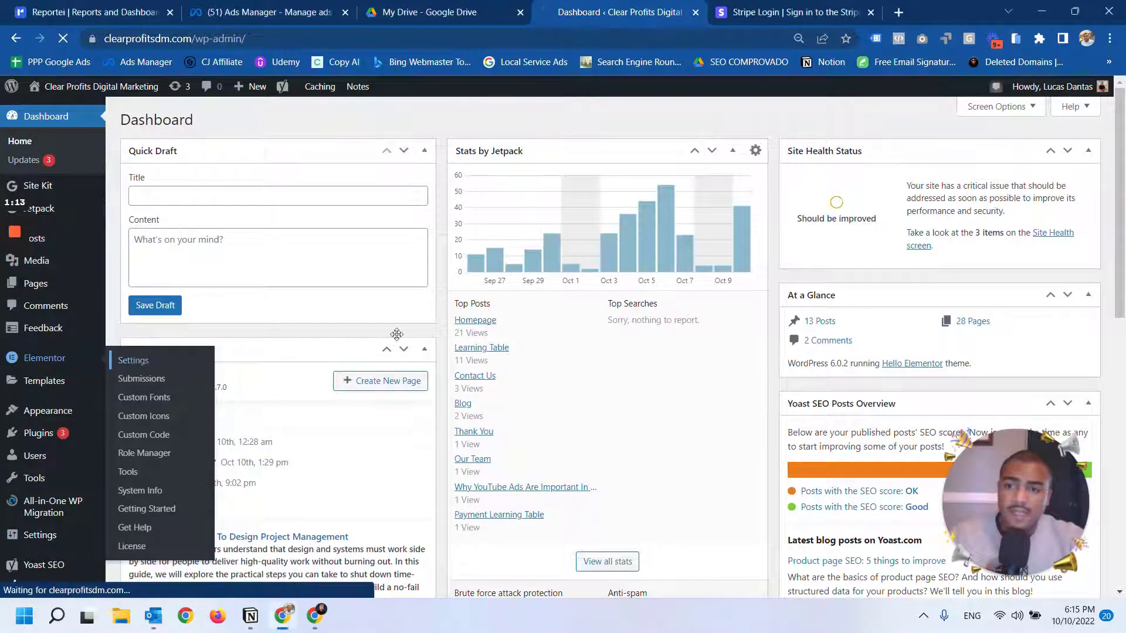
{"action": "left_click", "coordinate": [199, 163]}
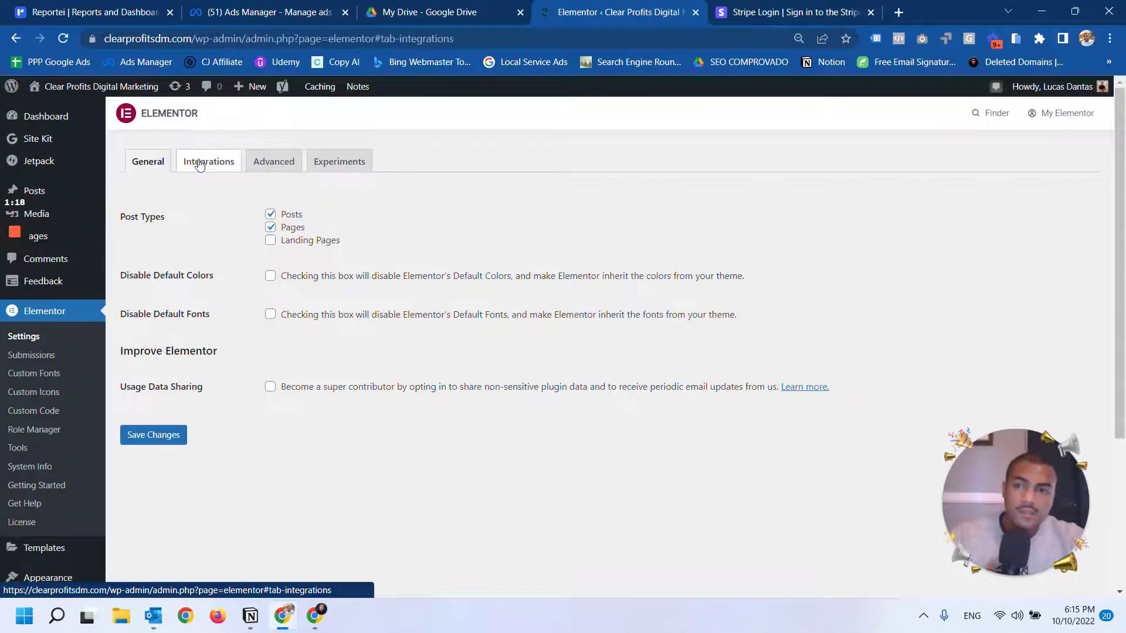
{"action": "scroll", "coordinate": [478, 235], "scroll_direction": "down", "scroll_amount": 15}
{"action": "scroll", "coordinate": [478, 252], "scroll_direction": "down", "scroll_amount": 15}
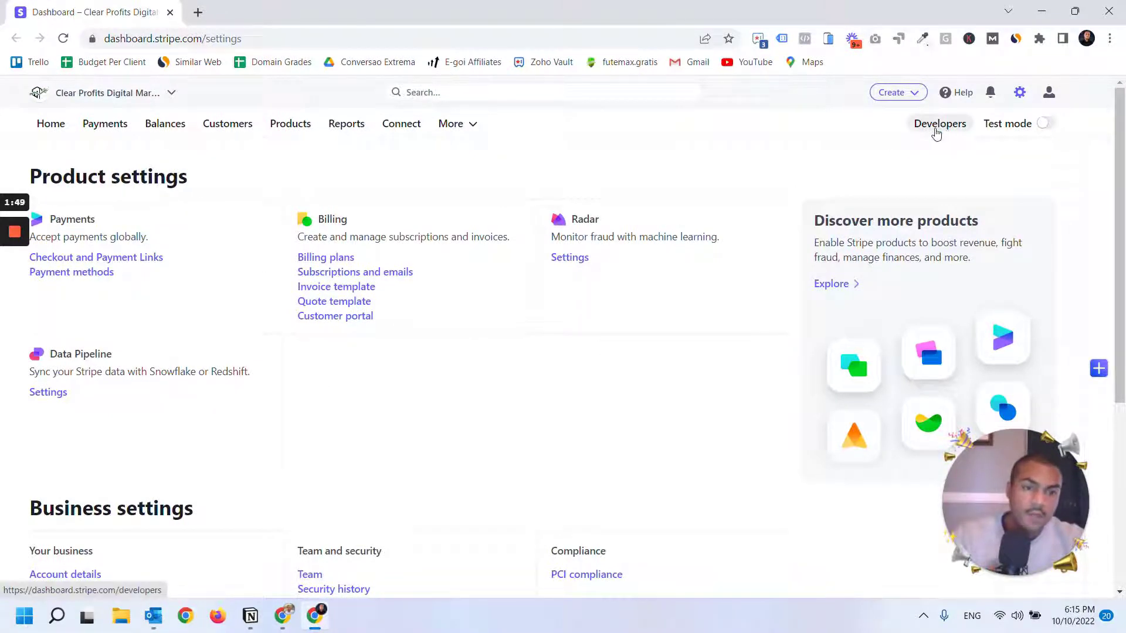
Open Developers > API keys in Stripe and select the live secret key token
{"action": "left_click", "coordinate": [937, 126]}
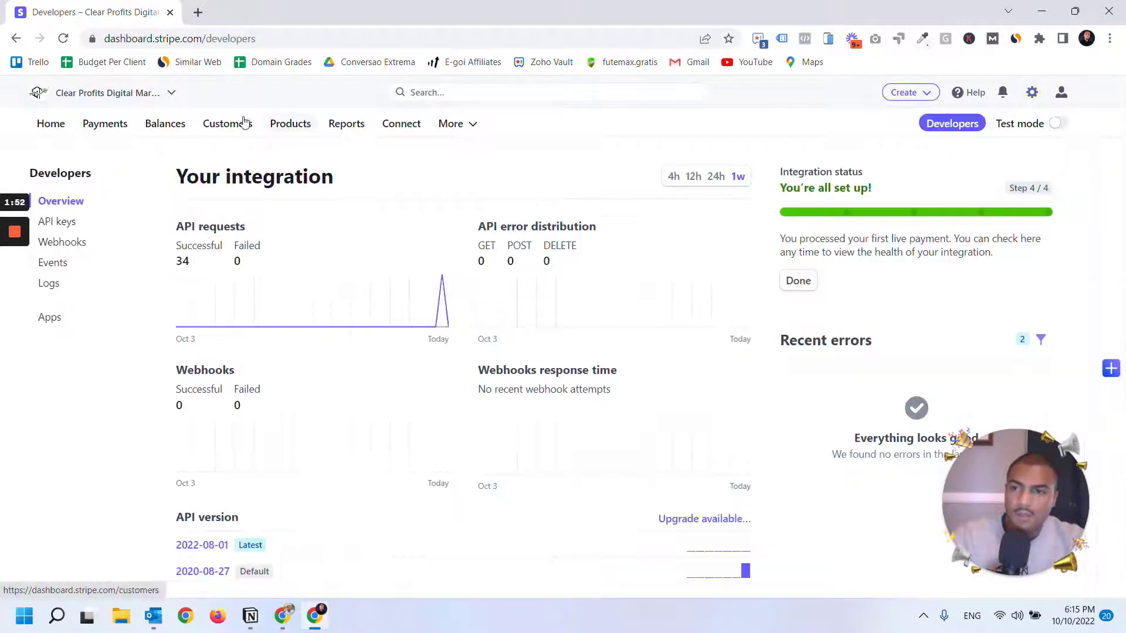
{"action": "left_click", "coordinate": [56, 224]}
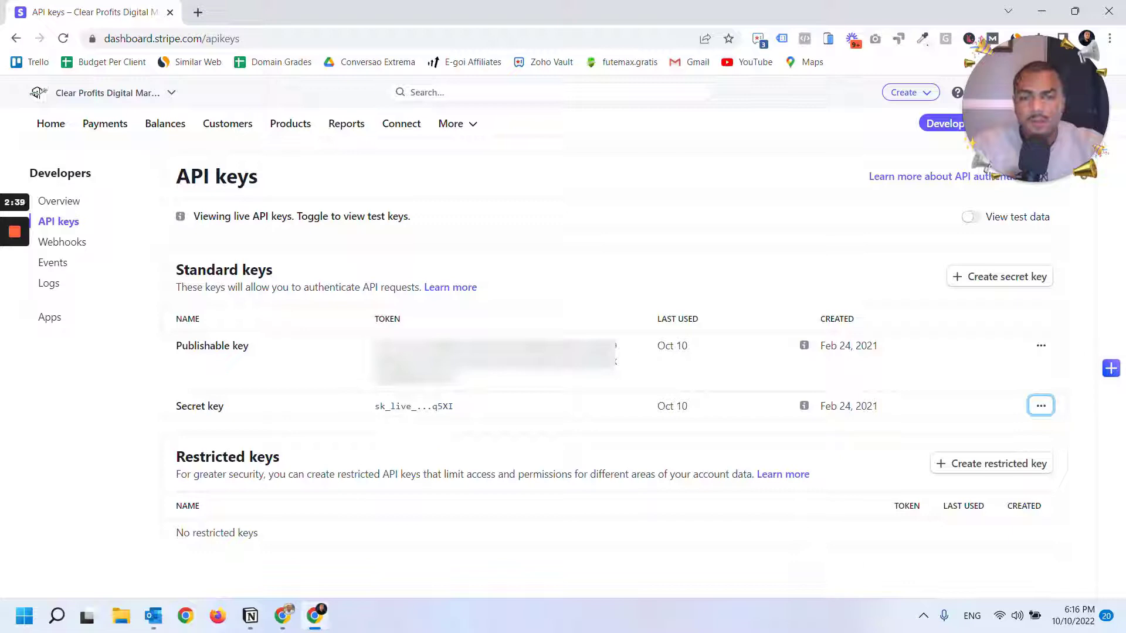
{"action": "left_click_drag", "start_coordinate": [373, 403], "coordinate": [479, 410]}
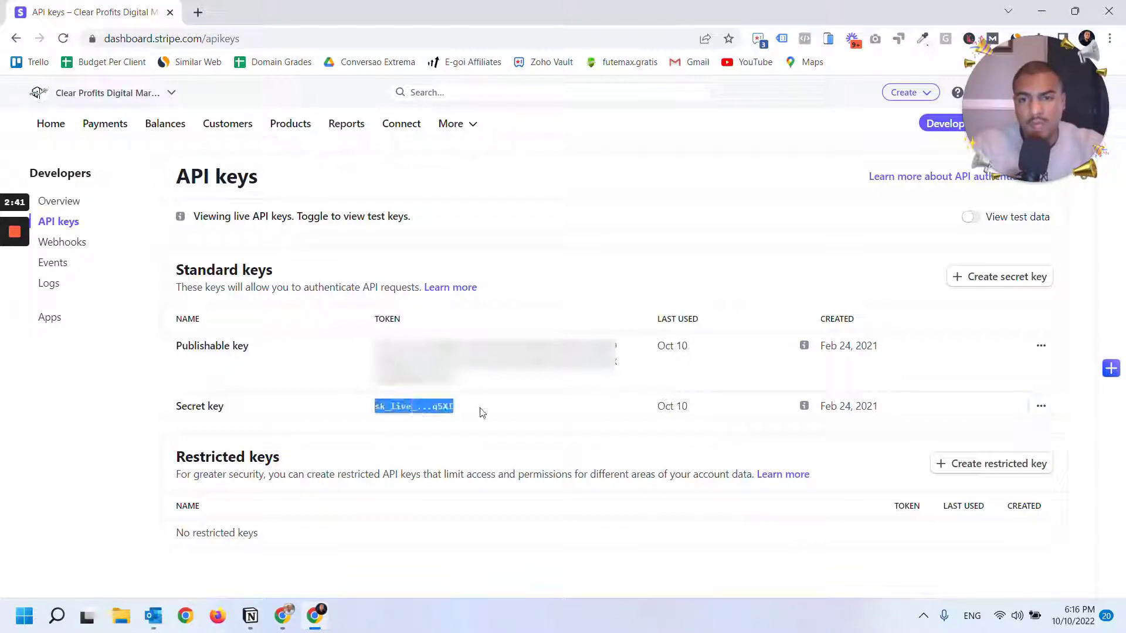
{"action": "left_click", "coordinate": [492, 446]}
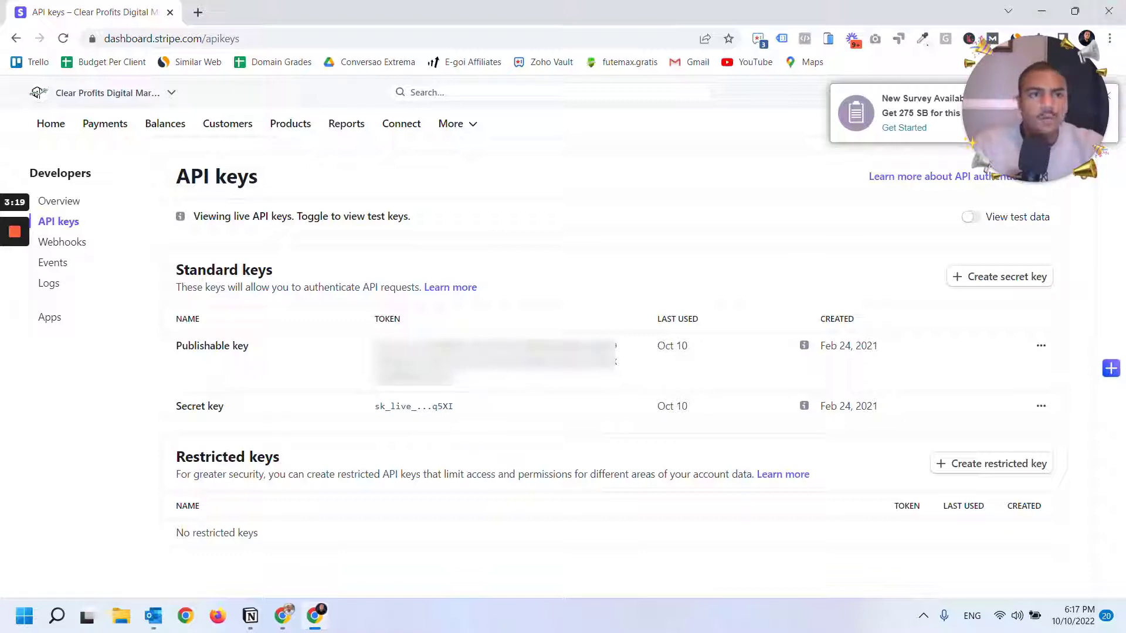
Back in Elementor settings, validate the Stripe test and live secret keys, then go to Pages
{"action": "key", "text": "alt+Tab"}
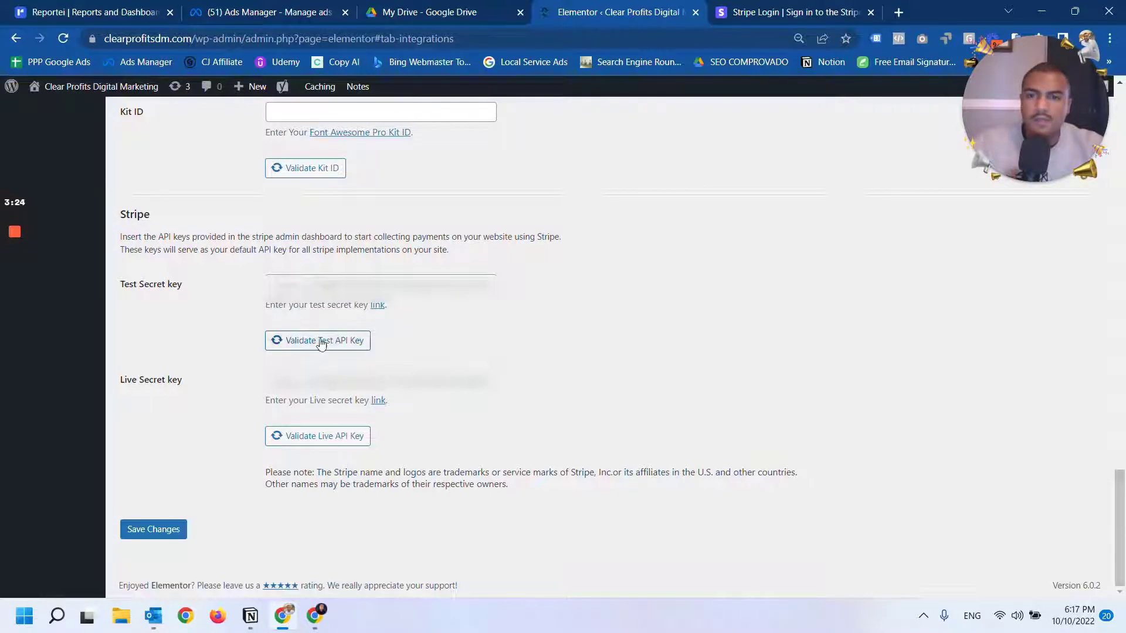
{"action": "left_click", "coordinate": [344, 340]}
{"action": "left_click", "coordinate": [322, 438]}
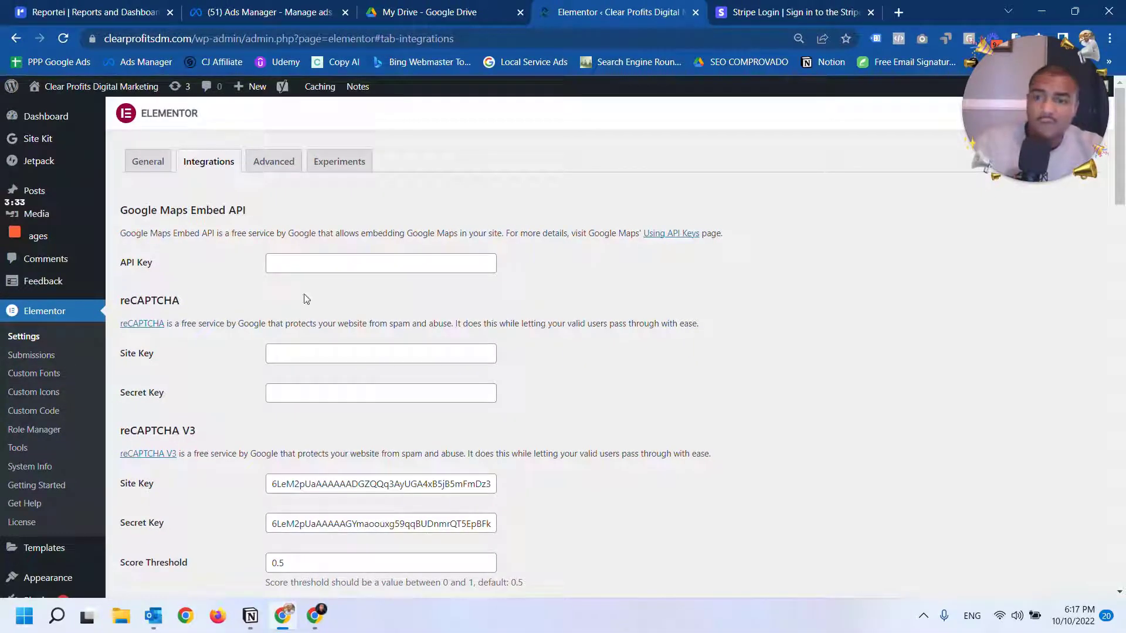
{"action": "left_click", "coordinate": [43, 243]}
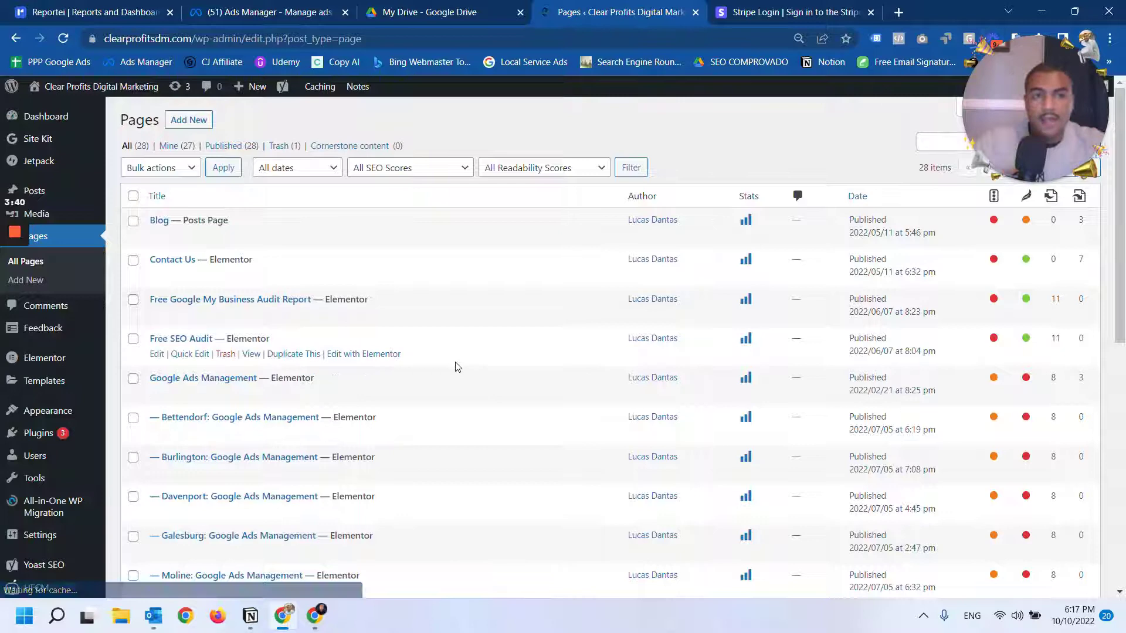
Scroll the Pages list to Thank You – Course and edit it with Elementor
{"action": "scroll", "coordinate": [457, 363], "scroll_direction": "down", "scroll_amount": 7}
{"action": "scroll", "coordinate": [445, 361], "scroll_direction": "down", "scroll_amount": 3}
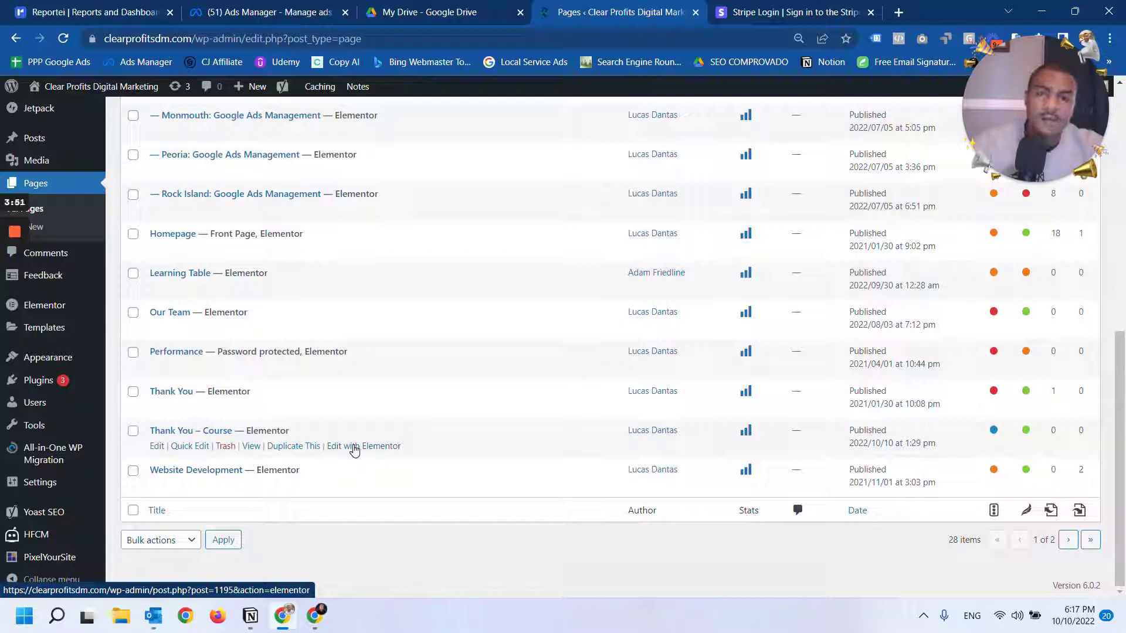
{"action": "left_click", "coordinate": [354, 448]}
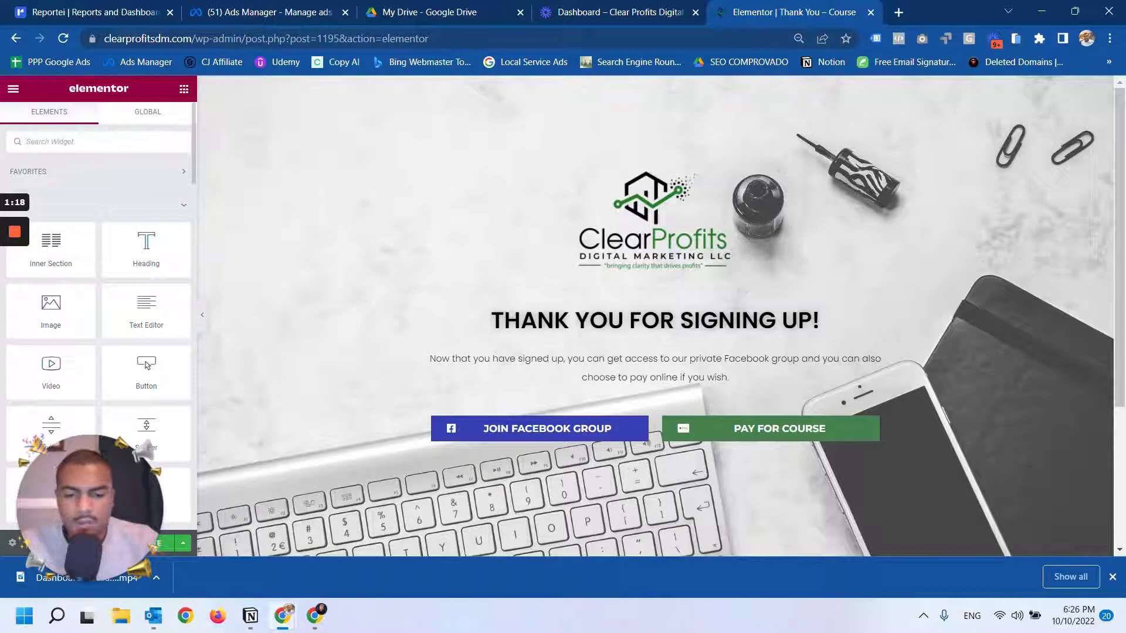
Find the Stripe Button widget with 'stri' and drop it below the page logo
{"action": "type", "text": "stri"}
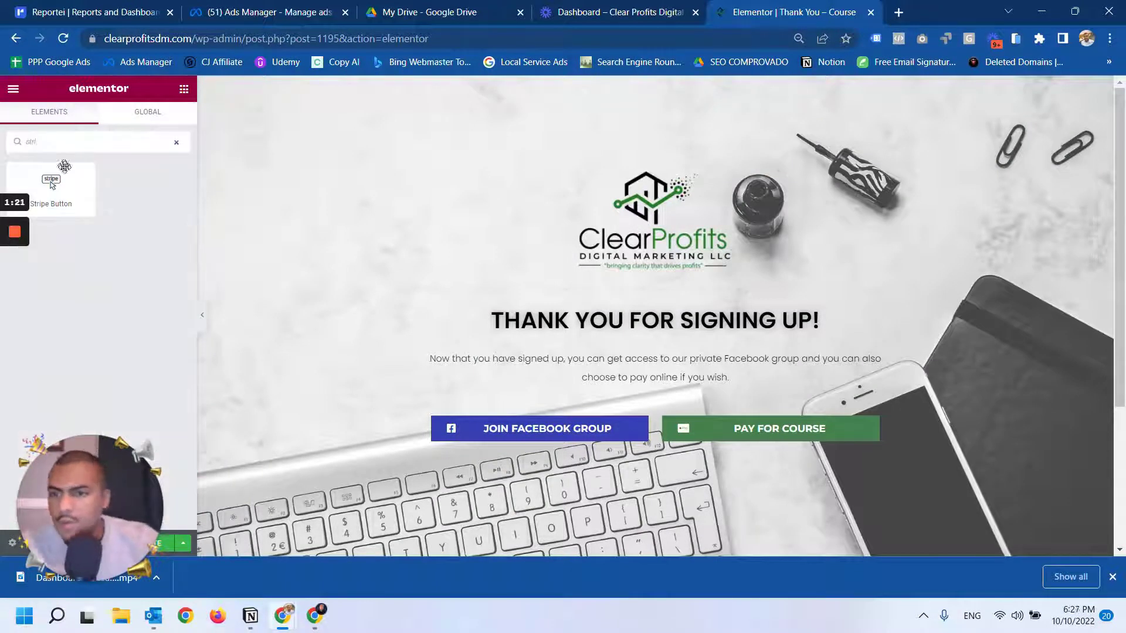
{"action": "left_click_drag", "start_coordinate": [51, 180], "coordinate": [561, 303]}
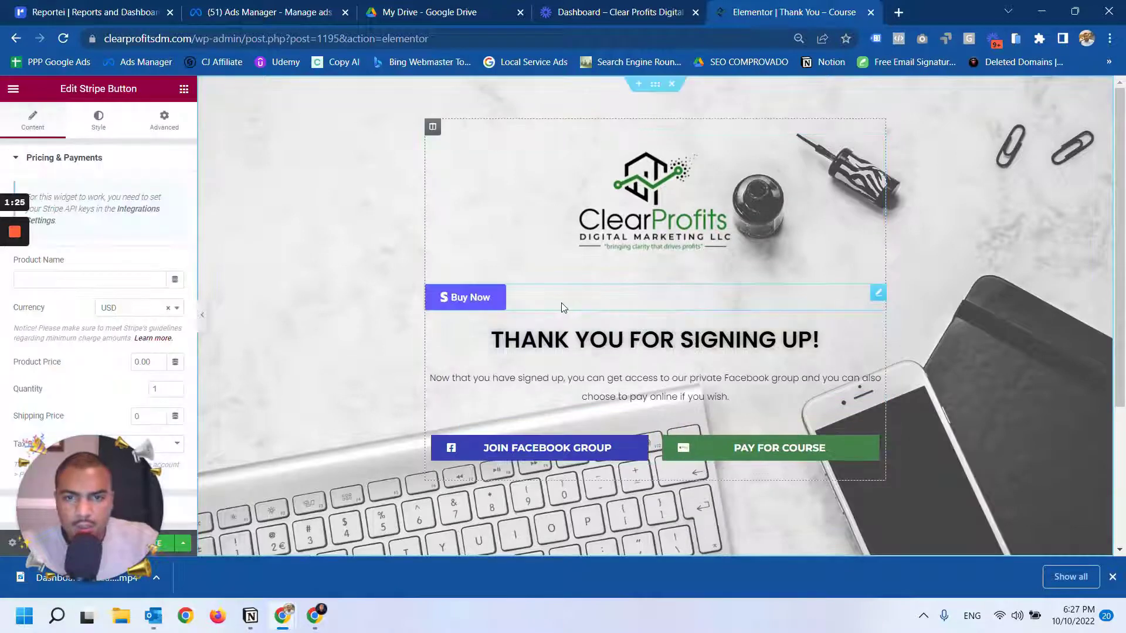
{"action": "scroll", "coordinate": [108, 257], "scroll_direction": "down", "scroll_amount": 2}
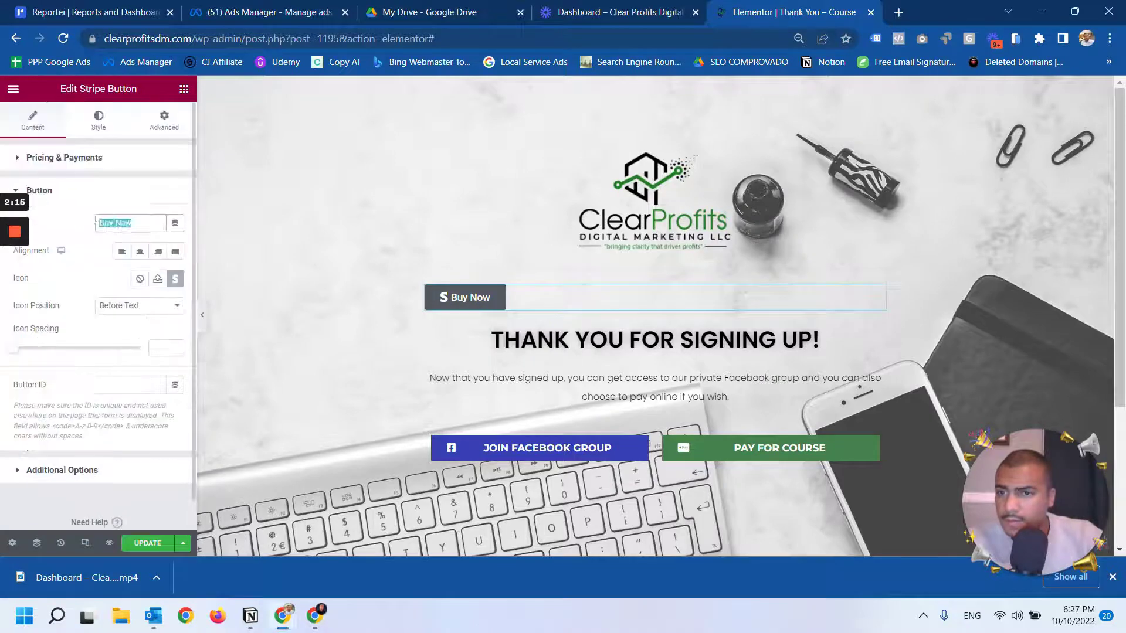
Label the button PURCHASE and give it an icon from the Icon Library
{"action": "type", "text": "PURCHASE"}
{"action": "left_click", "coordinate": [64, 158]}
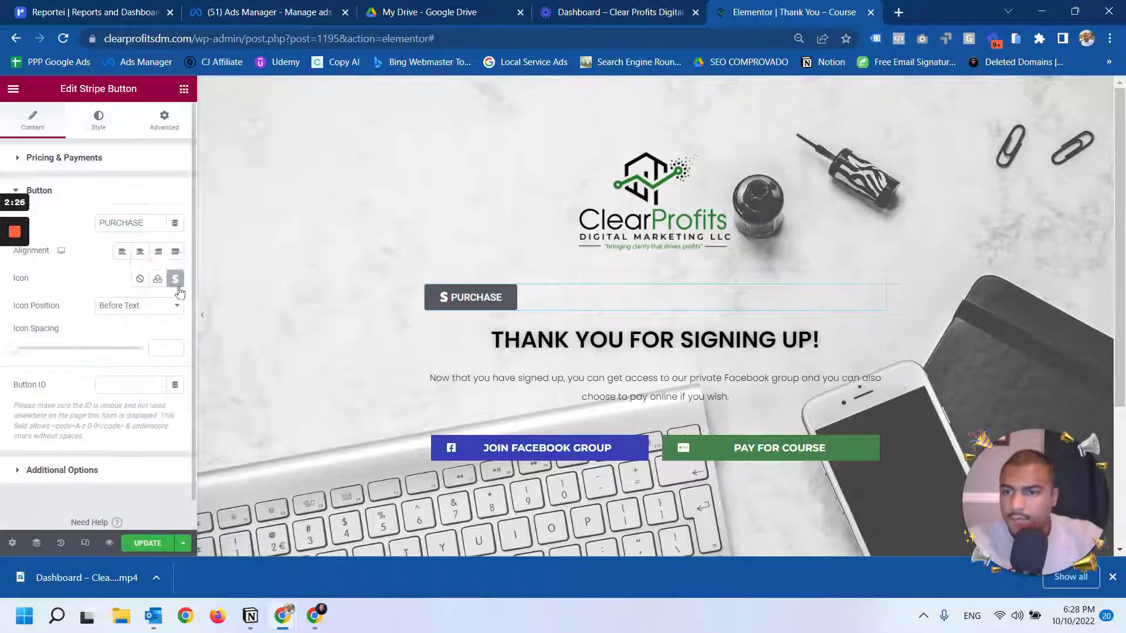
{"action": "left_click", "coordinate": [171, 279]}
{"action": "left_click", "coordinate": [238, 183]}
{"action": "scroll", "coordinate": [654, 354], "scroll_direction": "down", "scroll_amount": 15}
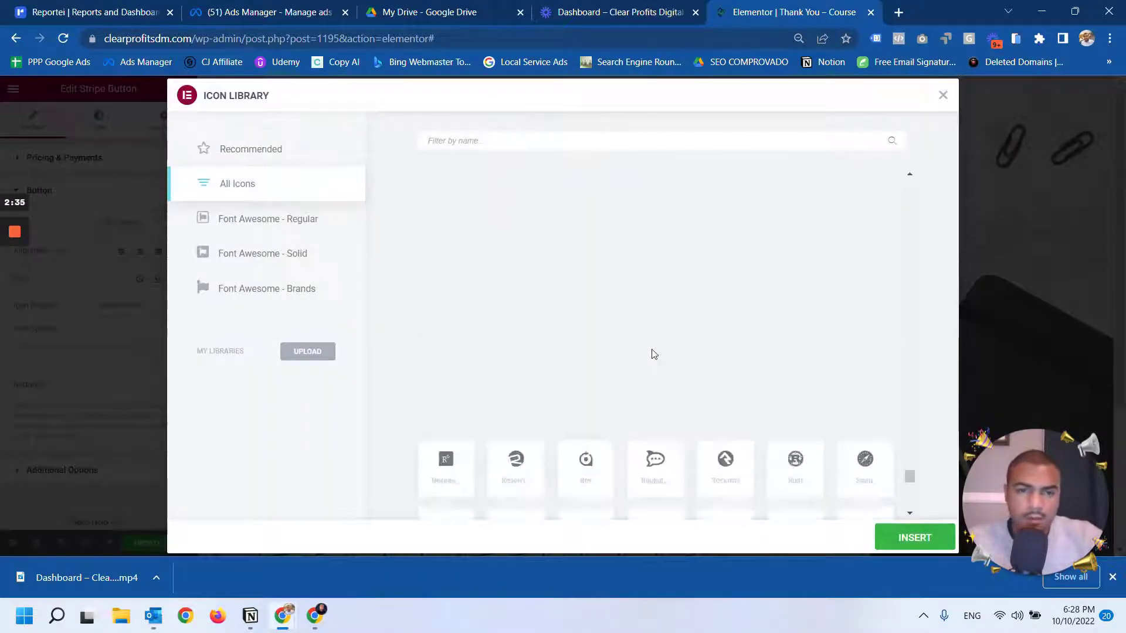
{"action": "double_click", "coordinate": [451, 375]}
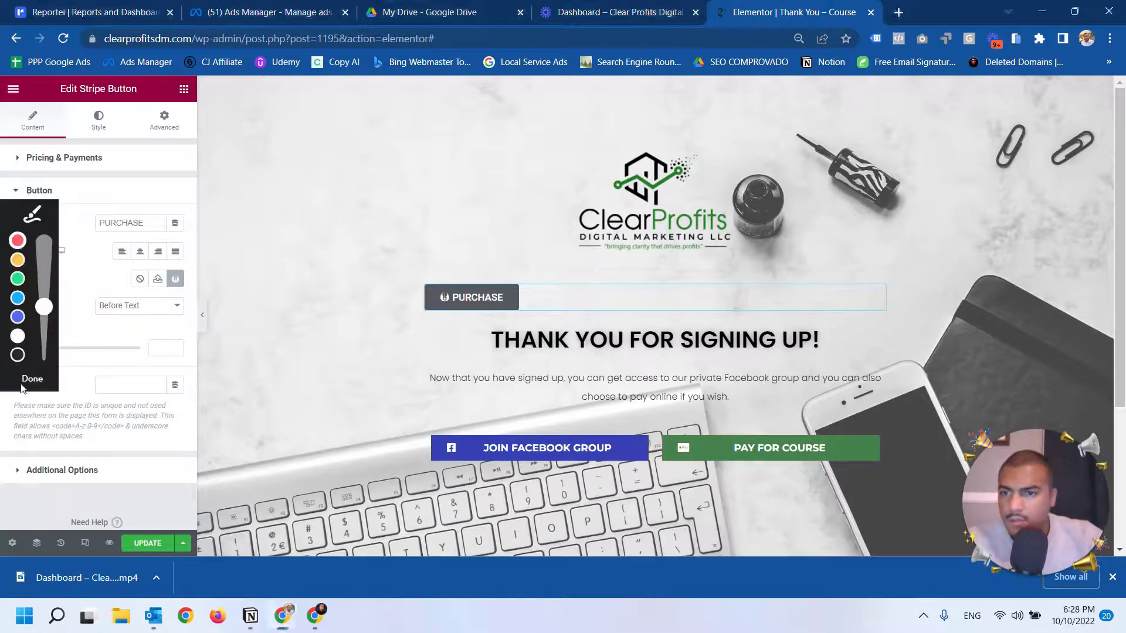
{"action": "left_click", "coordinate": [21, 387]}
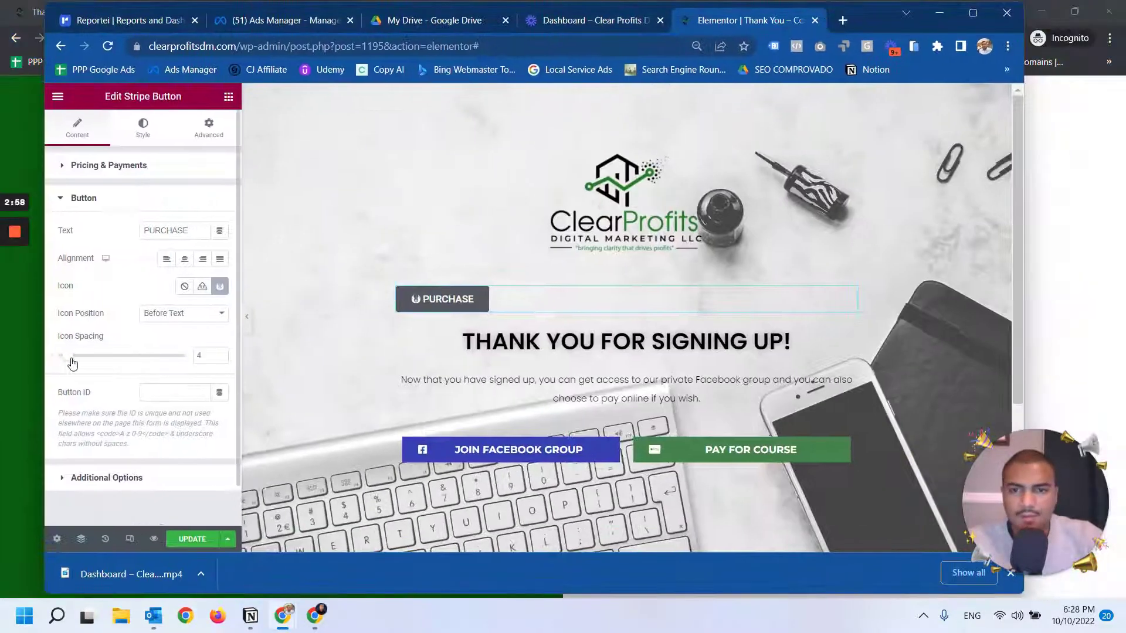
In the button's Style settings, set a hover animation and a hover background colour
{"action": "left_click", "coordinate": [139, 130]}
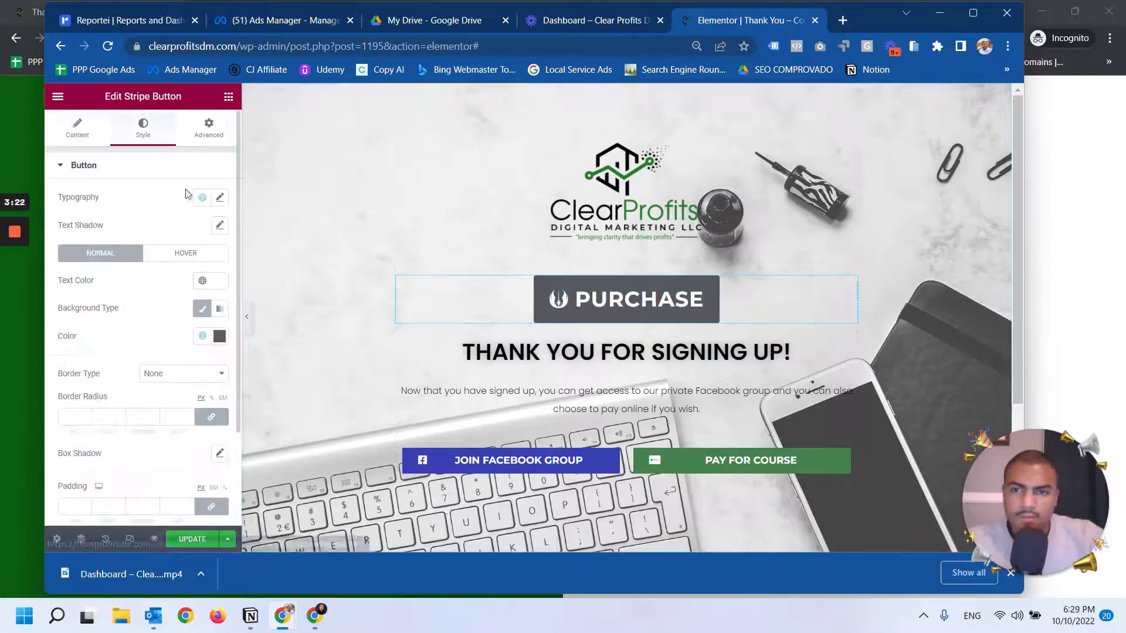
{"action": "left_click", "coordinate": [185, 253]}
{"action": "left_click", "coordinate": [140, 406]}
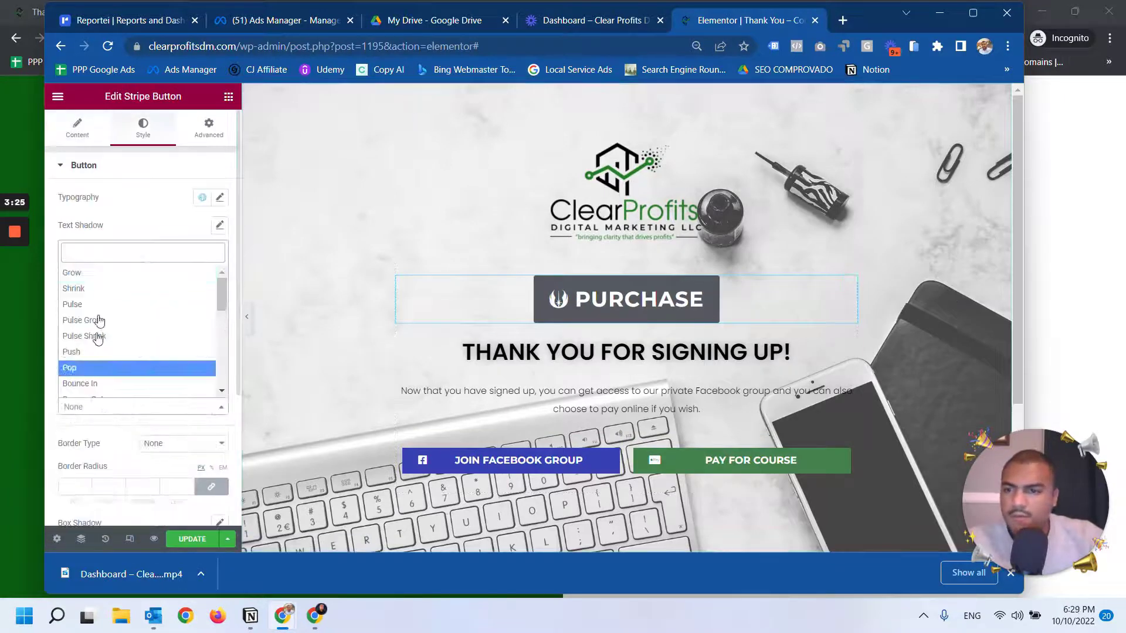
{"action": "left_click", "coordinate": [88, 336]}
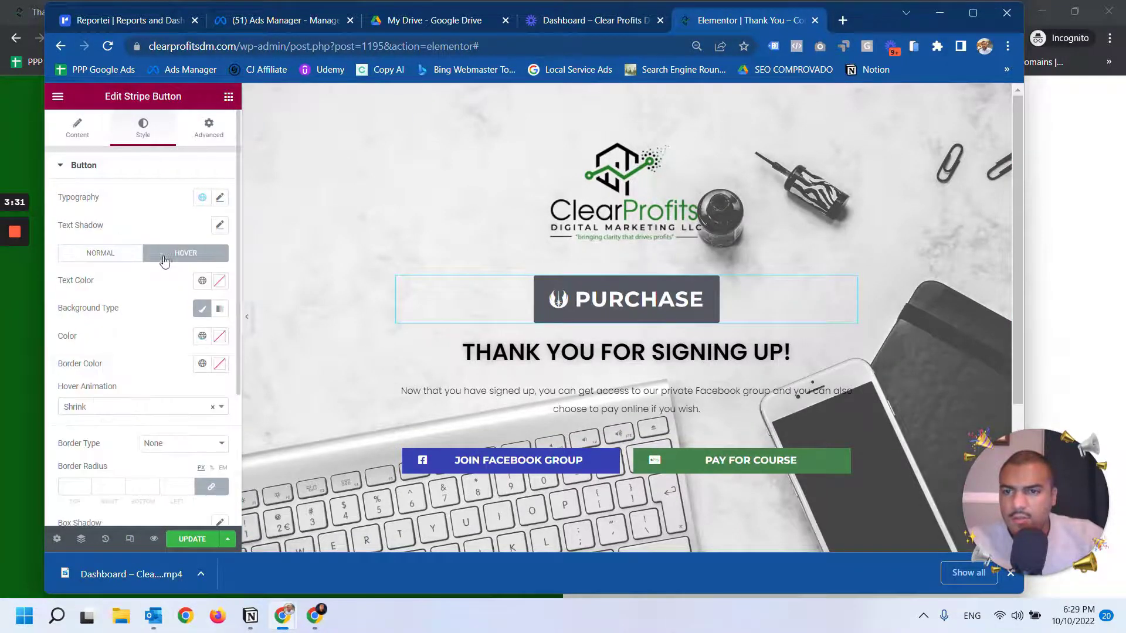
{"action": "left_click", "coordinate": [202, 336]}
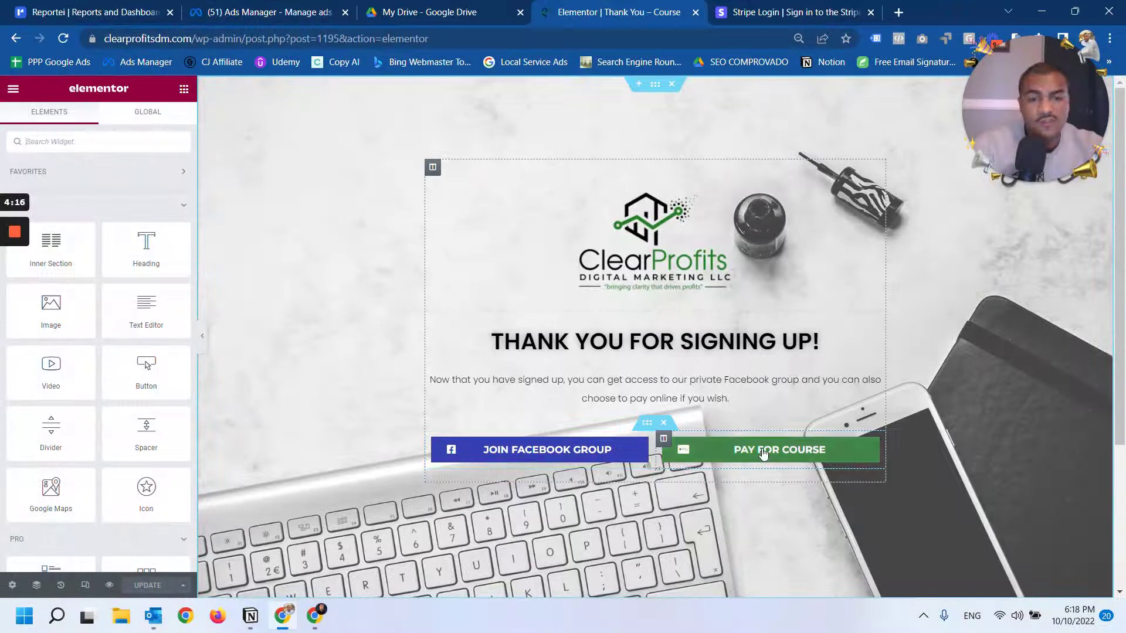
Open the PAY FOR COURSE button's Pricing & Payments settings and check the 1000 USD price
{"action": "mouse_move", "coordinate": [765, 453]}
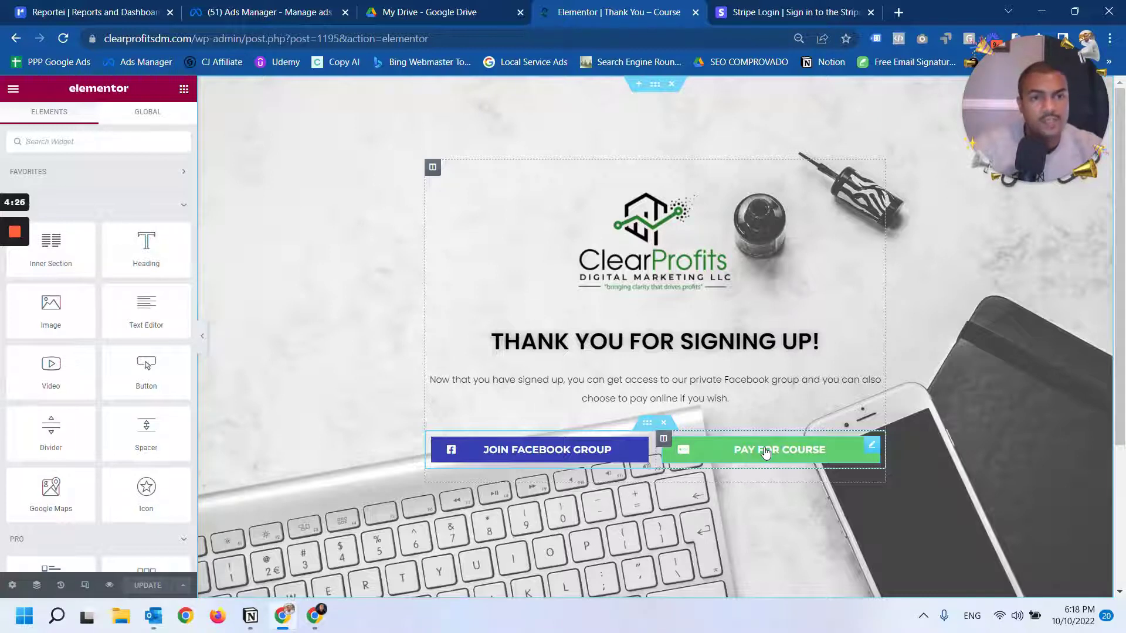
{"action": "left_click", "coordinate": [871, 447]}
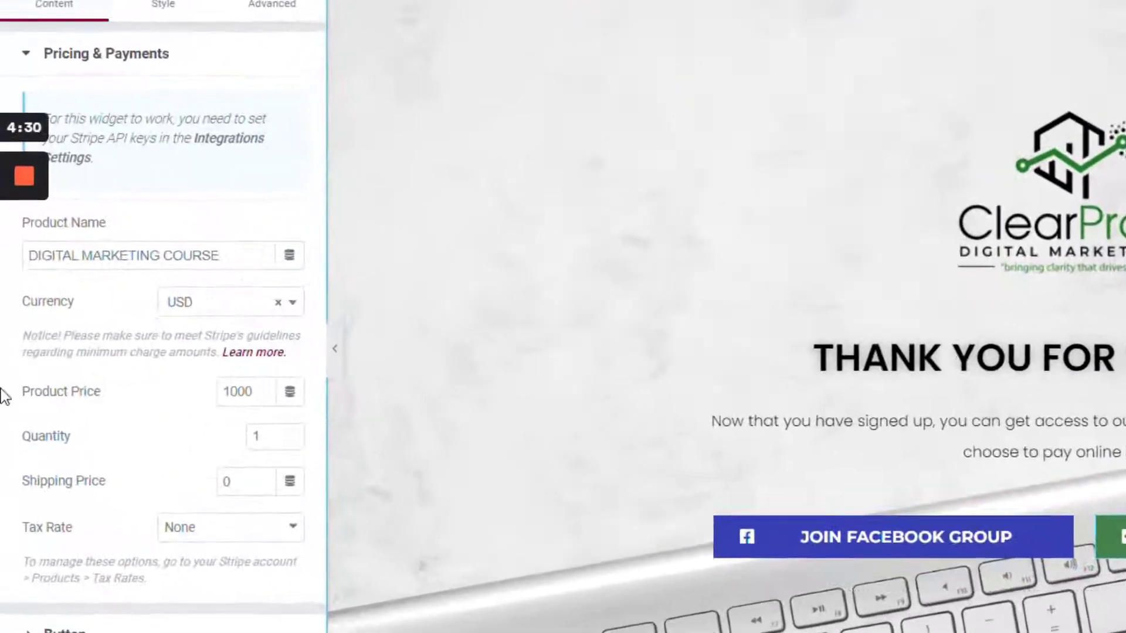
{"action": "left_click", "coordinate": [267, 393]}
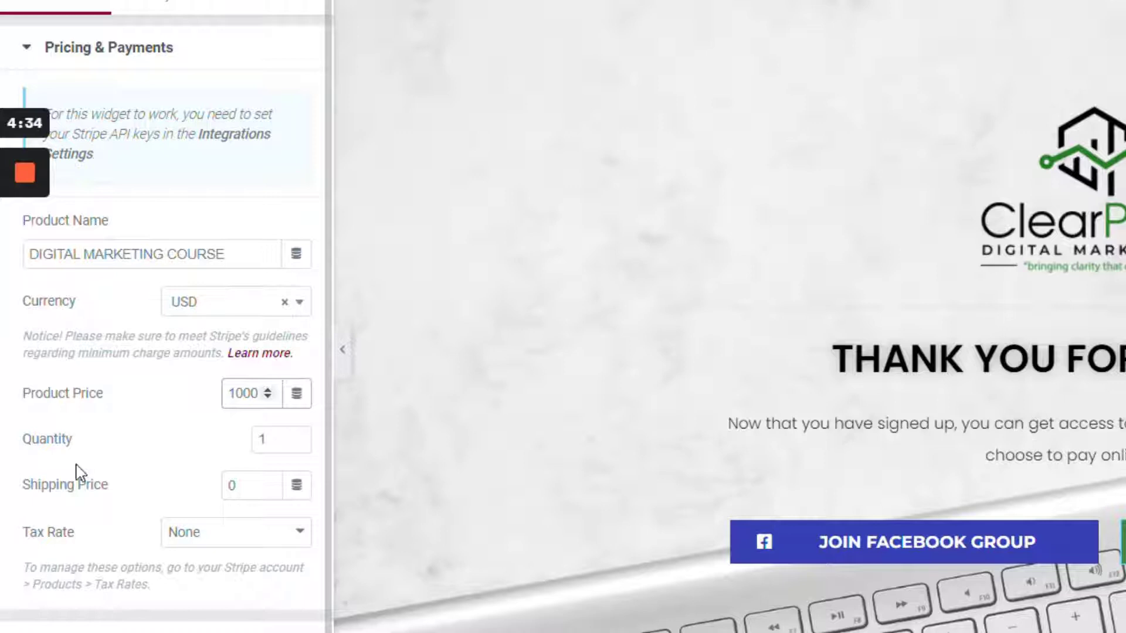
{"action": "scroll", "coordinate": [193, 508], "scroll_direction": "down", "scroll_amount": 2}
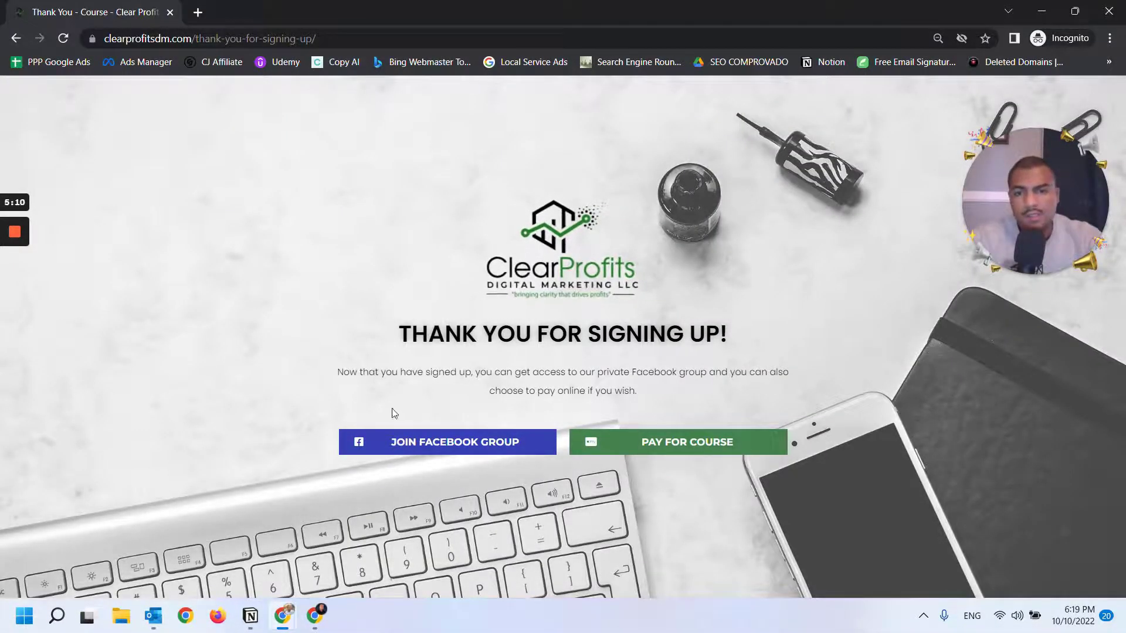
Test JOIN FACEBOOK GROUP, review the Digital Marketing Group by Clear Profits tab, then return to Thank You
{"action": "left_click", "coordinate": [455, 448]}
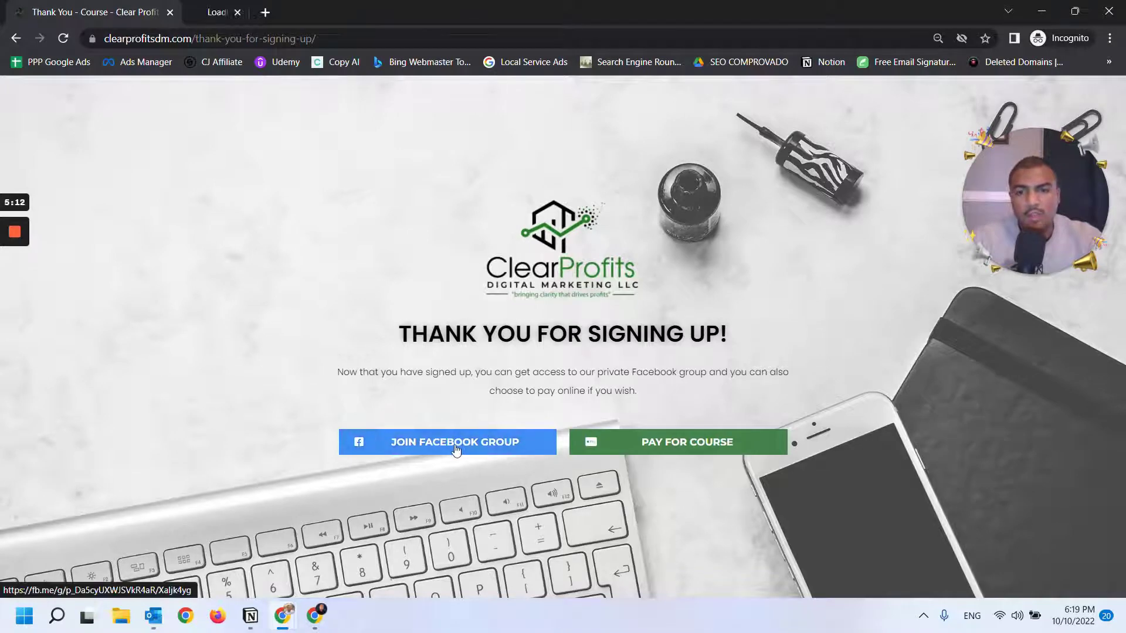
{"action": "left_click", "coordinate": [291, 7]}
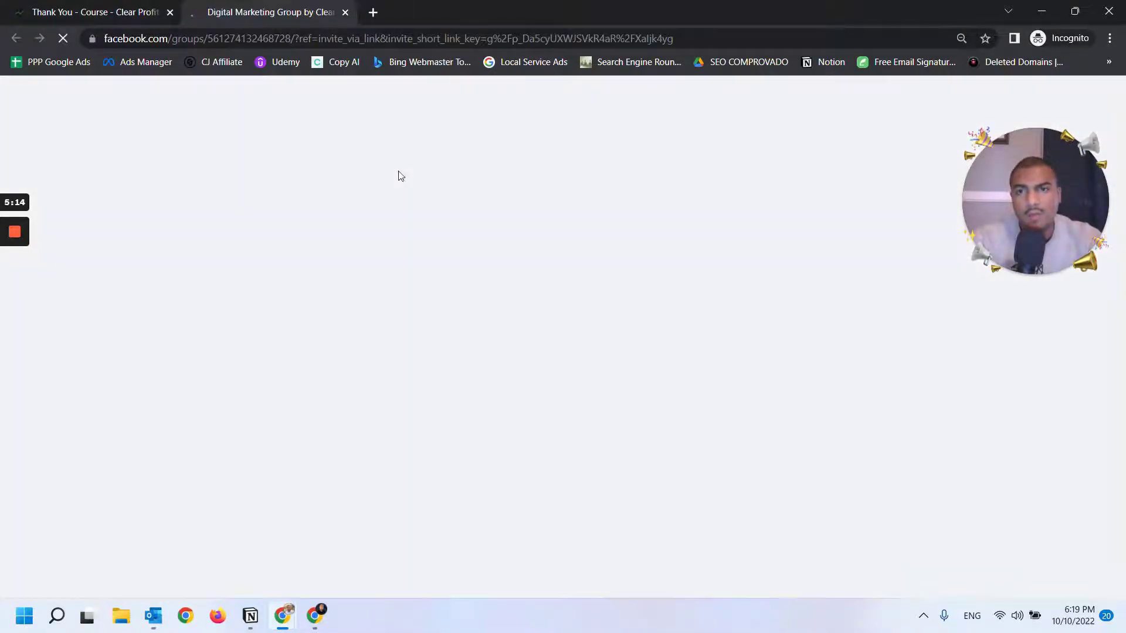
{"action": "scroll", "coordinate": [791, 428], "scroll_direction": "down", "scroll_amount": 3}
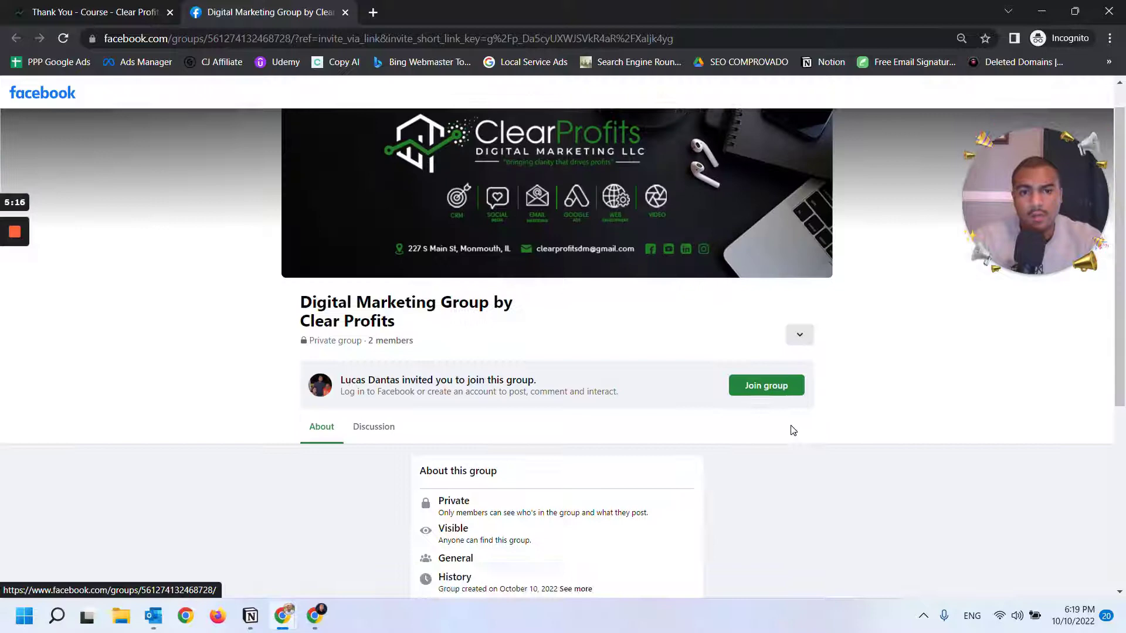
{"action": "scroll", "coordinate": [723, 356], "scroll_direction": "up", "scroll_amount": 1}
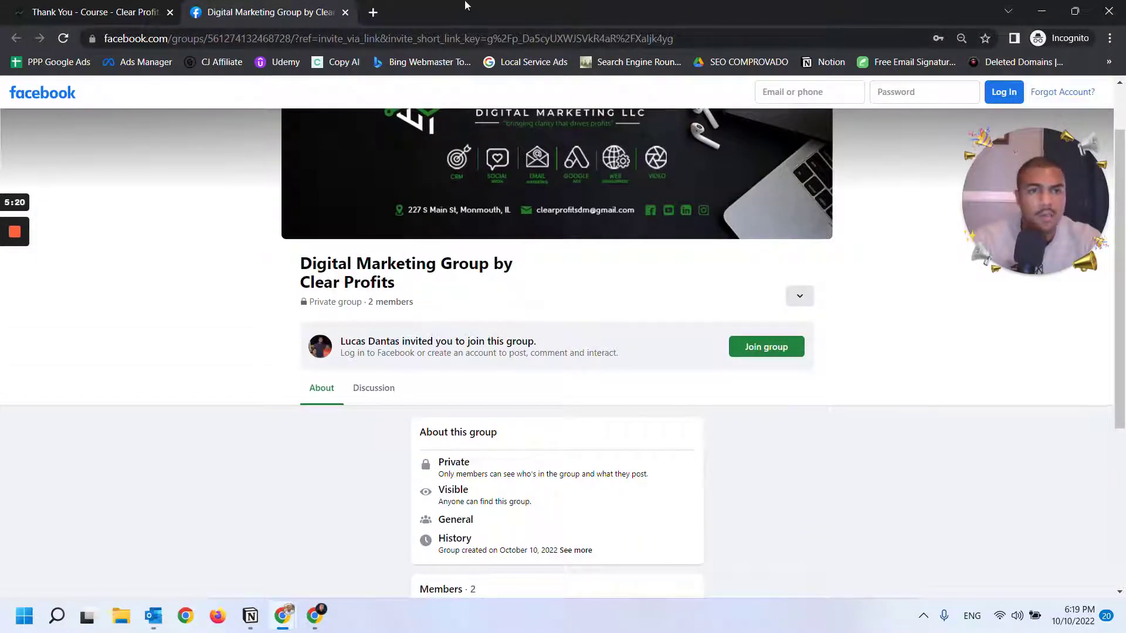
{"action": "left_click", "coordinate": [61, 8]}
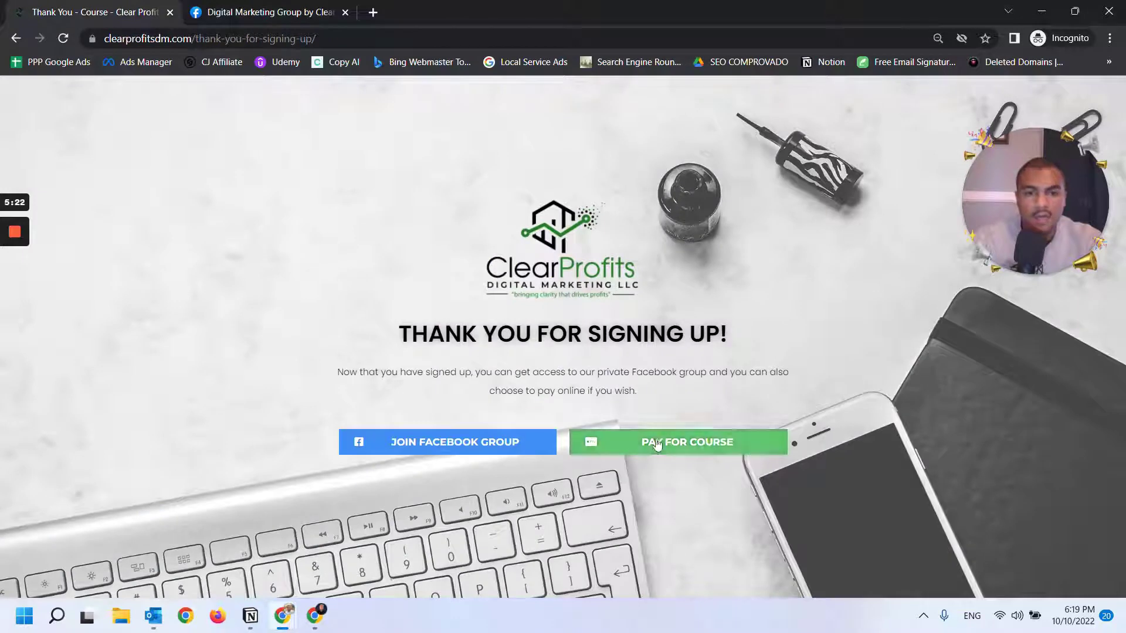
Test PAY FOR COURSE, opening the $1,000.00 DIGITAL MARKETING COURSE Stripe Checkout in a new tab
{"action": "left_click", "coordinate": [721, 442]}
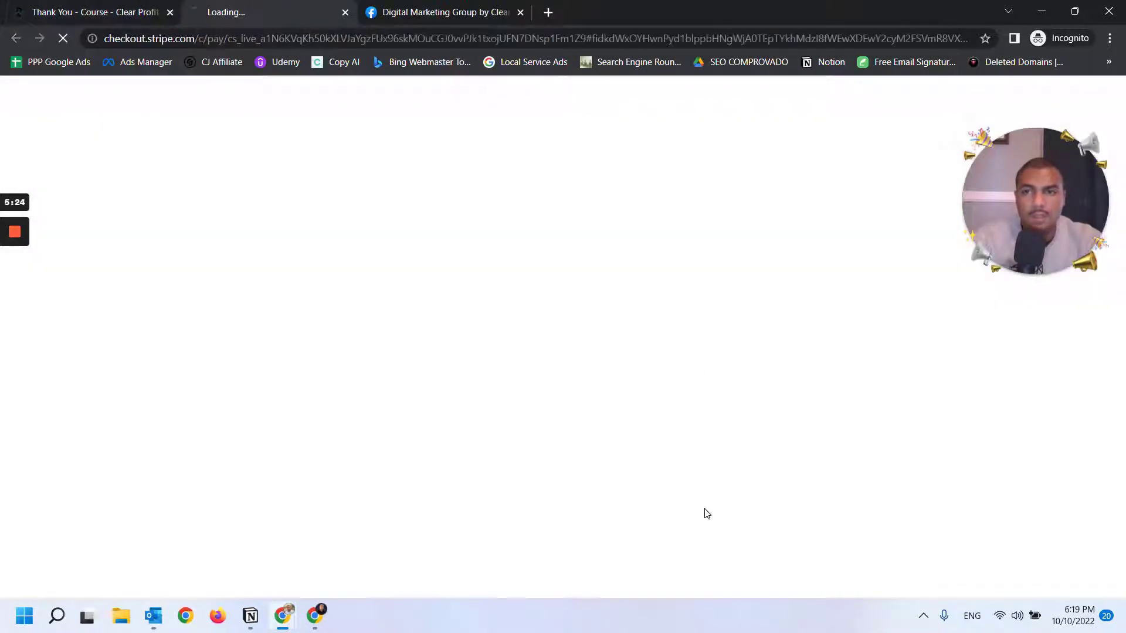